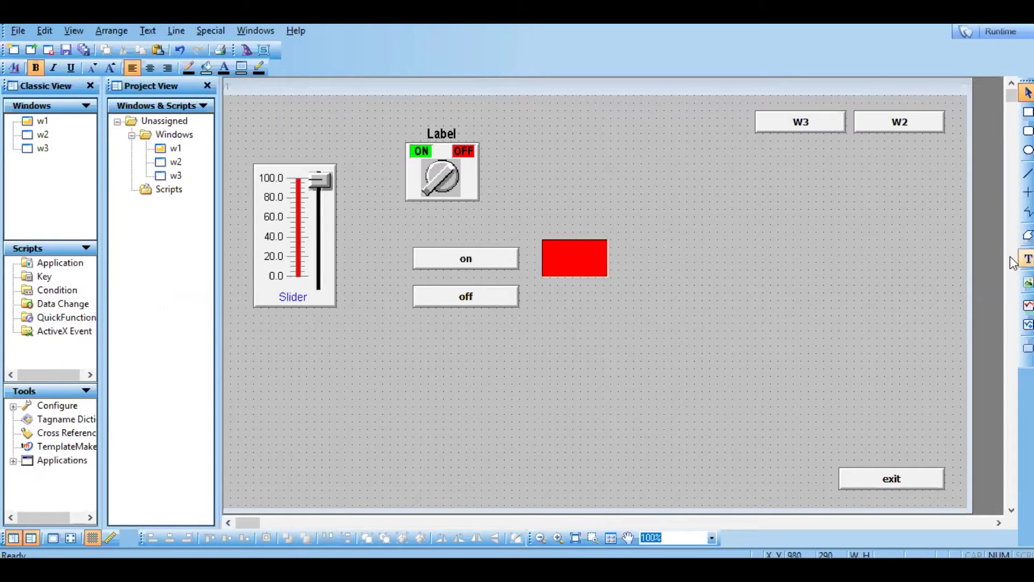
# Step: Place a 'Switch status' text label, enlarge it and move it level with the rotary switch
pyautogui.click(1027, 259)
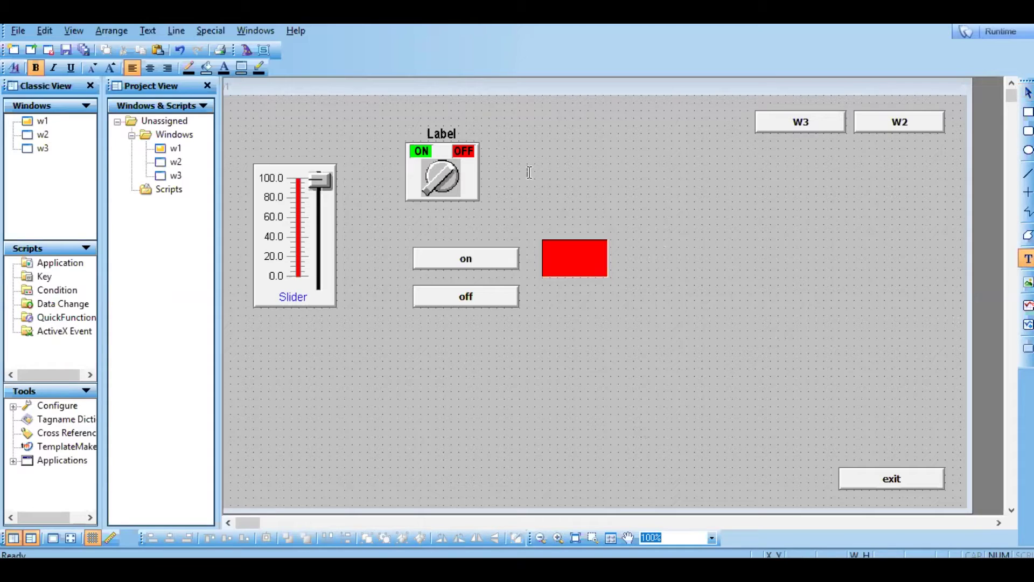
pyautogui.write('S')
pyautogui.write('witch ')
pyautogui.write('statu')
pyautogui.write('s')
pyautogui.press('Escape')
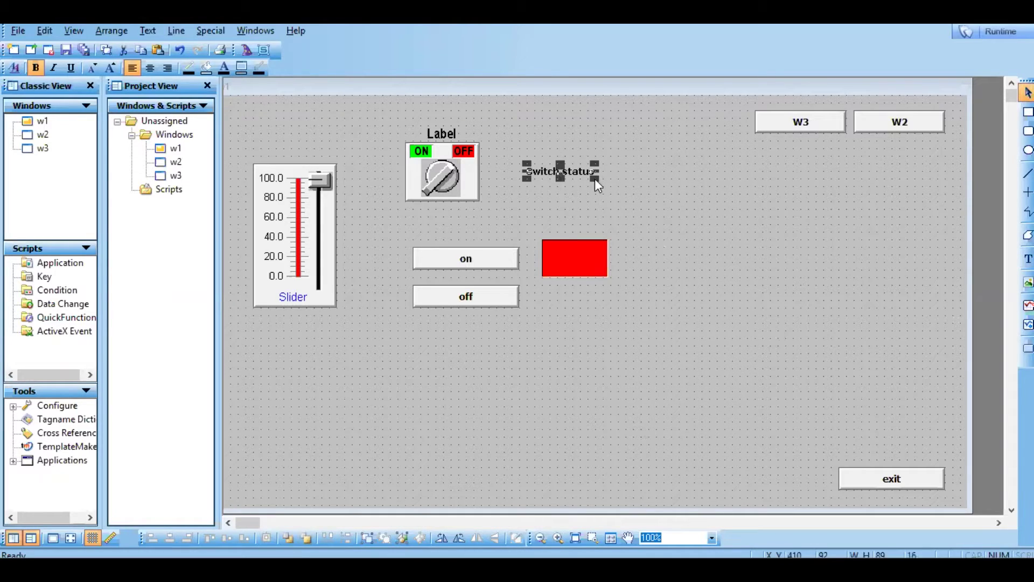
pyautogui.moveTo(594, 179); pyautogui.dragTo(663, 208)
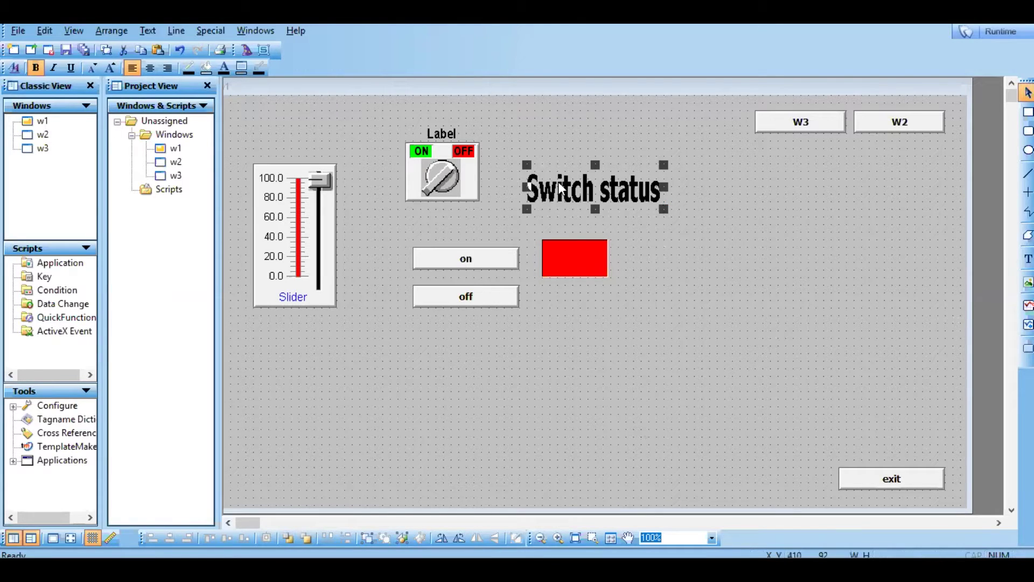
pyautogui.moveTo(560, 190); pyautogui.dragTo(560, 157)
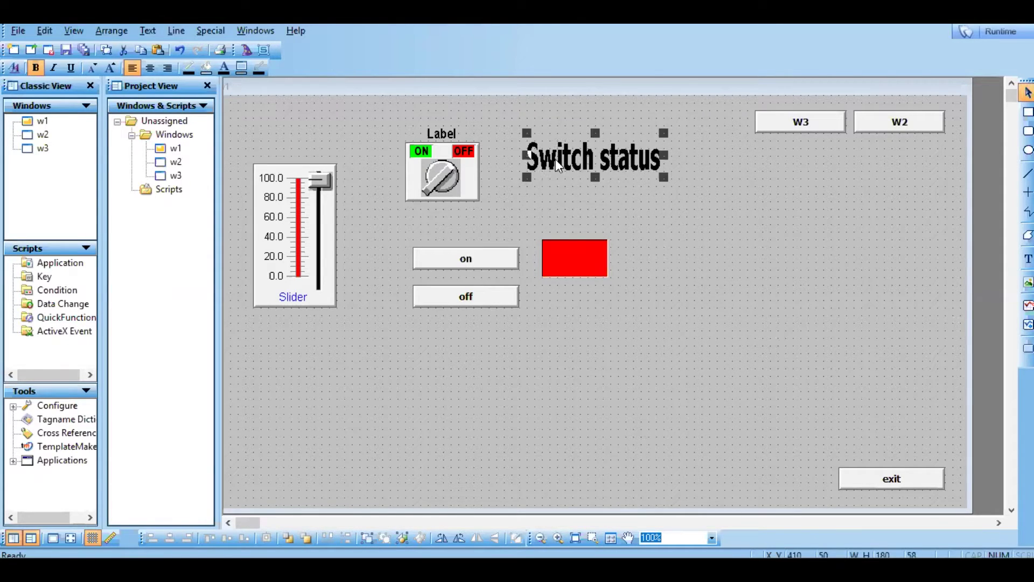
pyautogui.click(571, 190)
pyautogui.click(592, 159)
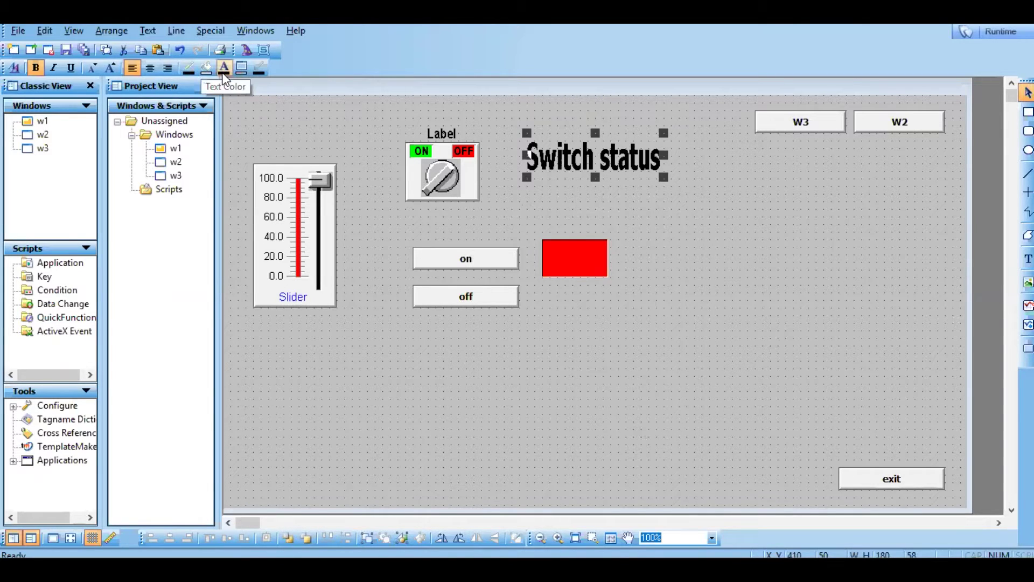
pyautogui.click(614, 407)
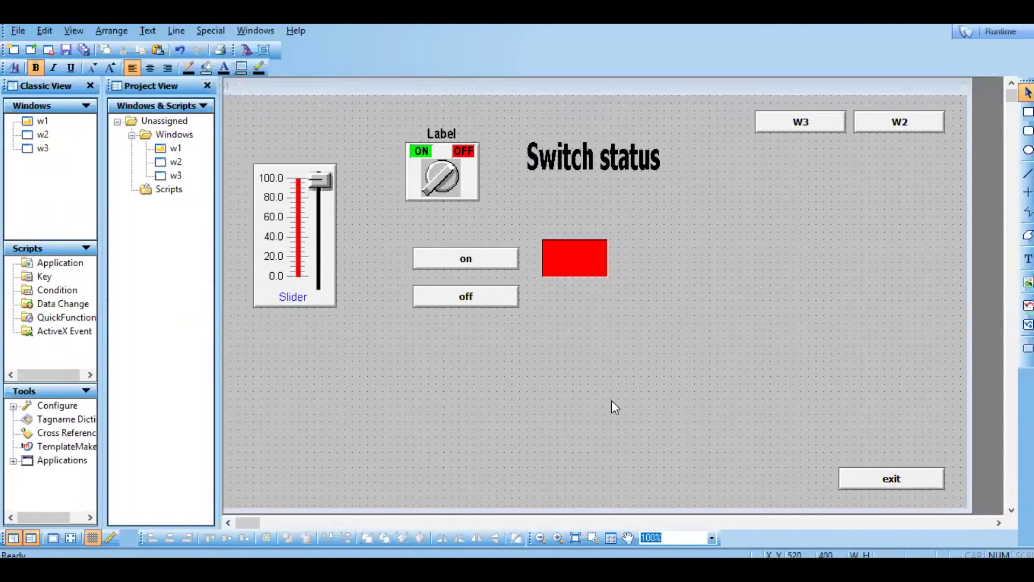
pyautogui.doubleClick(601, 162)
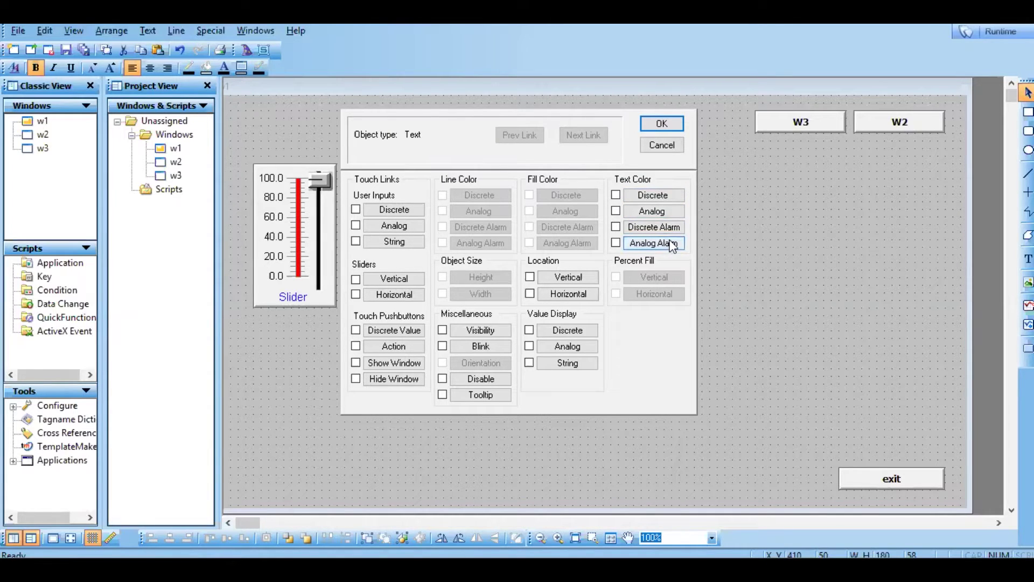
pyautogui.click(648, 198)
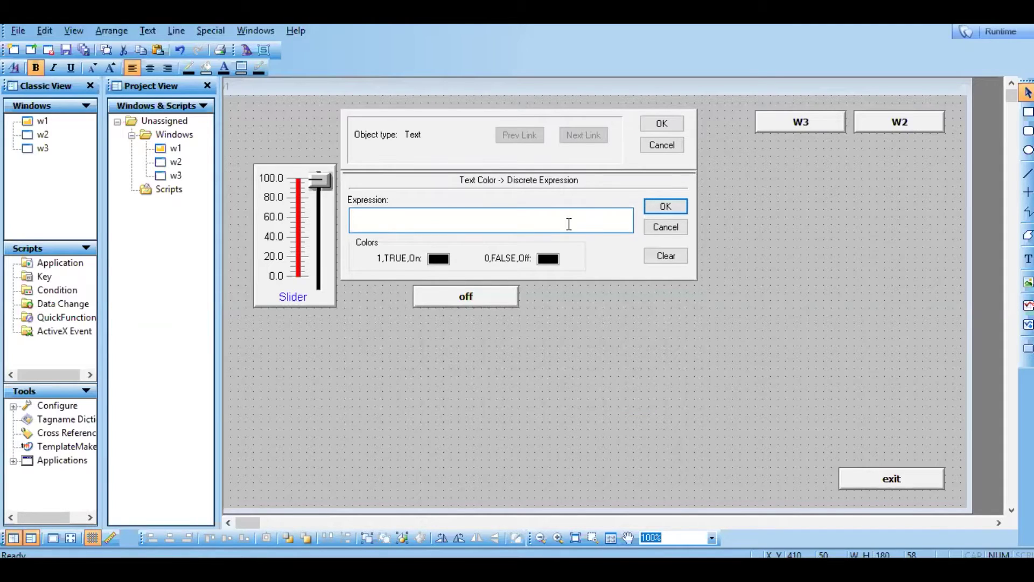
pyautogui.click(450, 144)
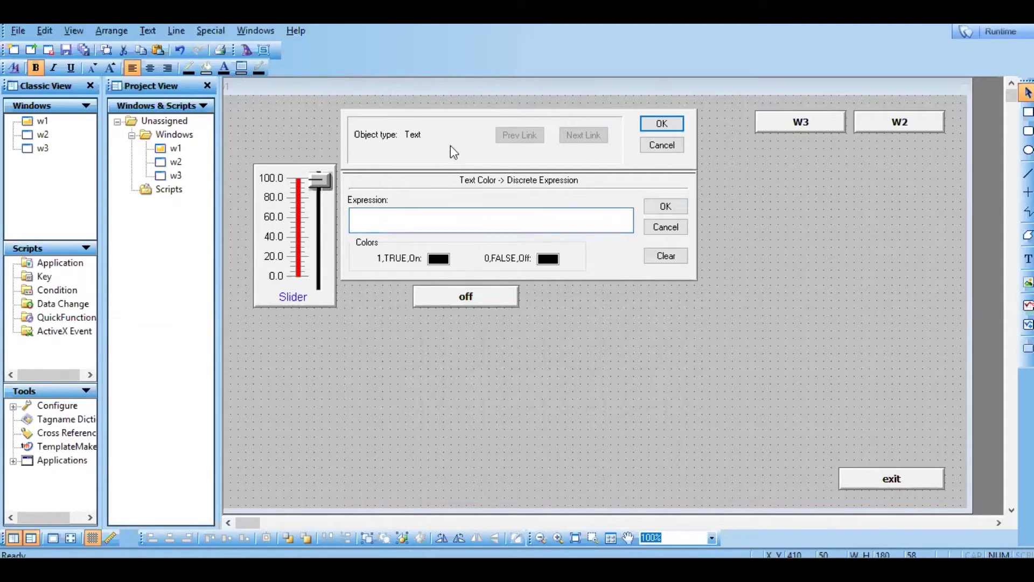
pyautogui.click(661, 147)
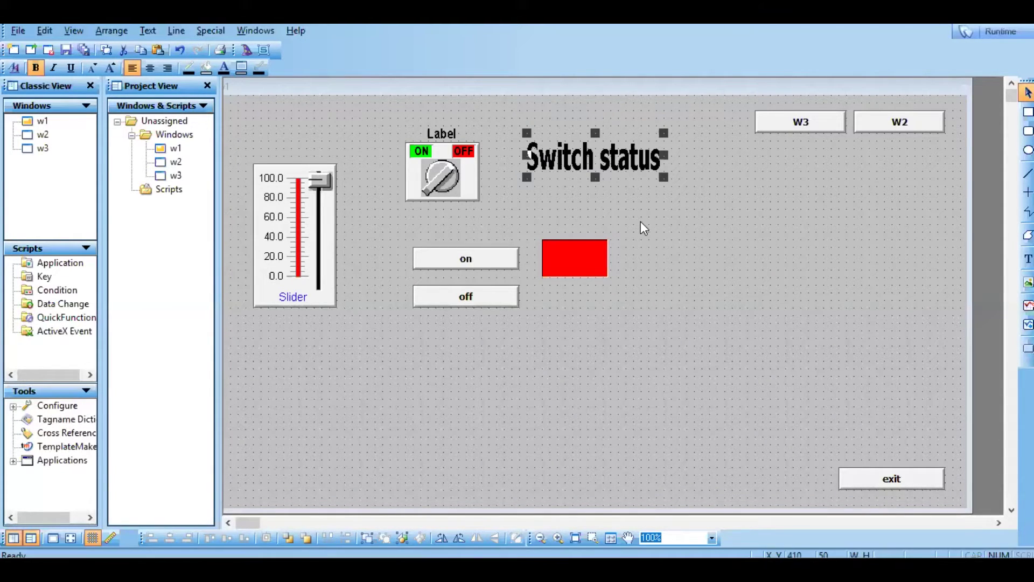
pyautogui.doubleClick(621, 163)
# Step: Give the Switch status text a discrete colour link on sw1: green for on, red for off
pyautogui.click(629, 197)
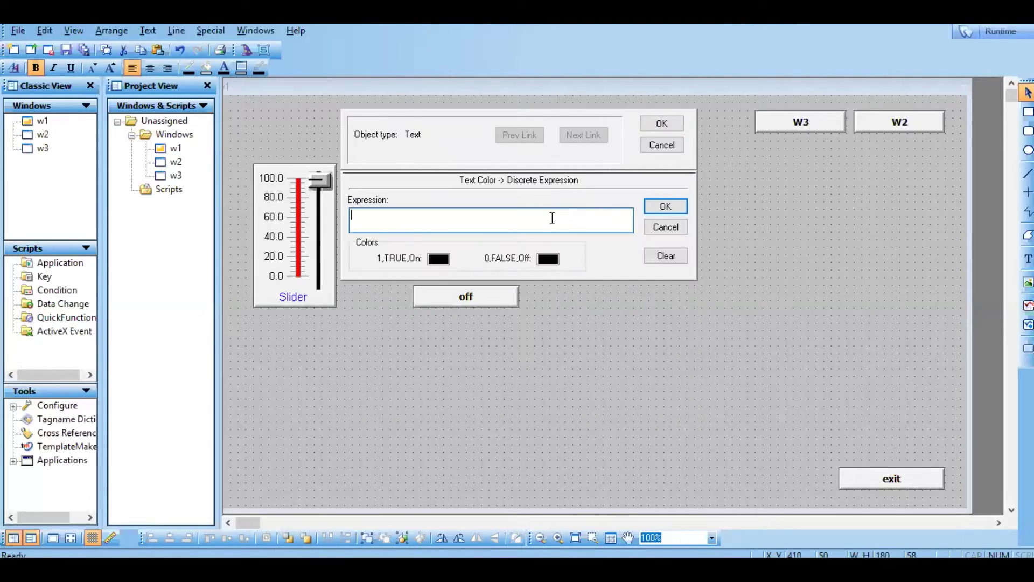
pyautogui.doubleClick(552, 217)
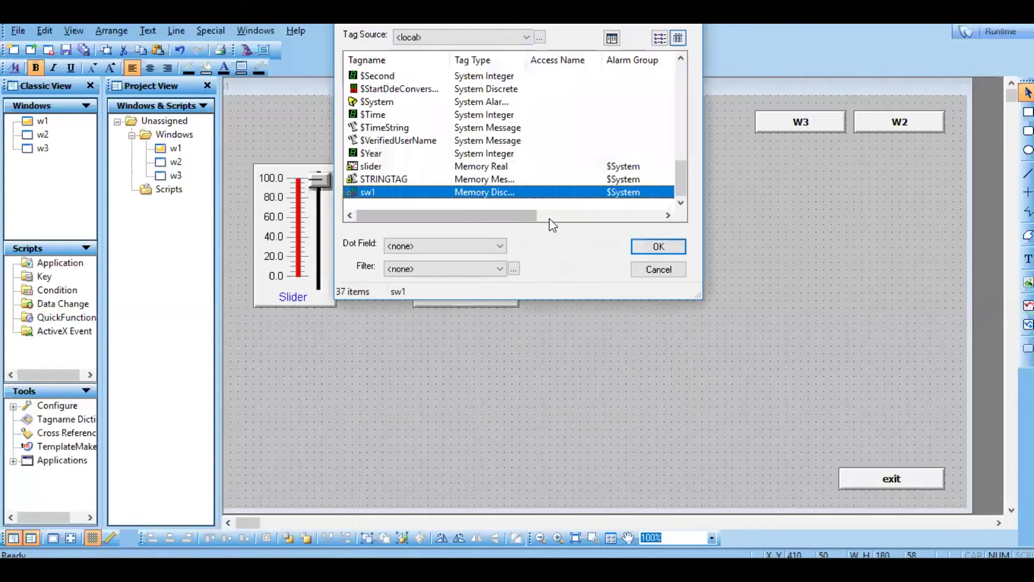
pyautogui.doubleClick(461, 192)
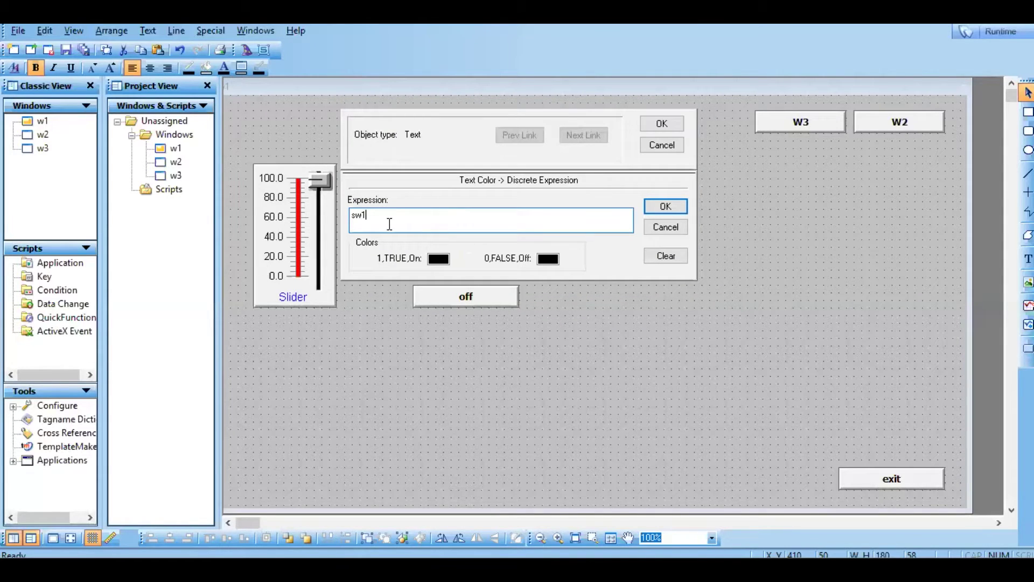
pyautogui.click(447, 268)
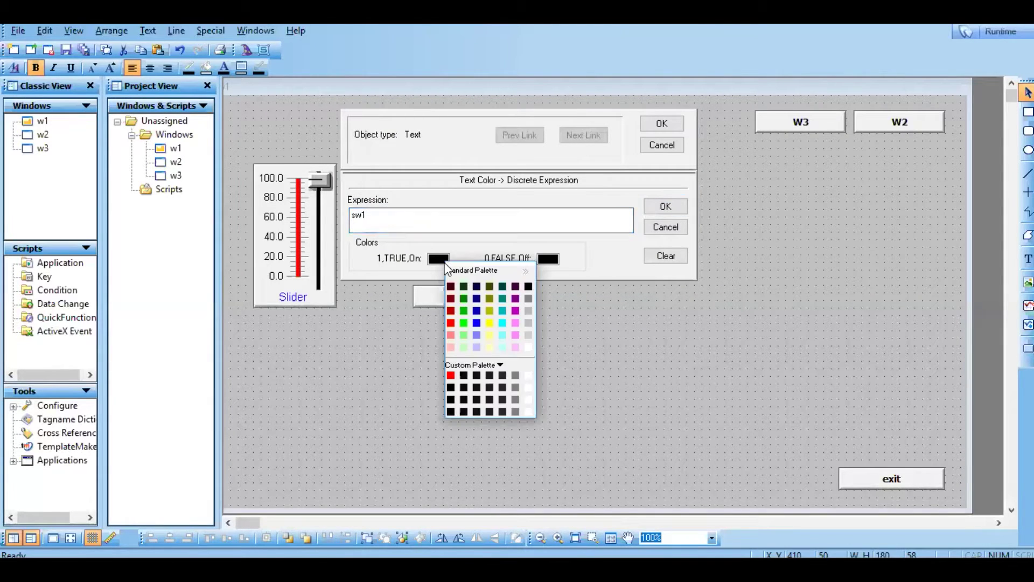
pyautogui.click(463, 323)
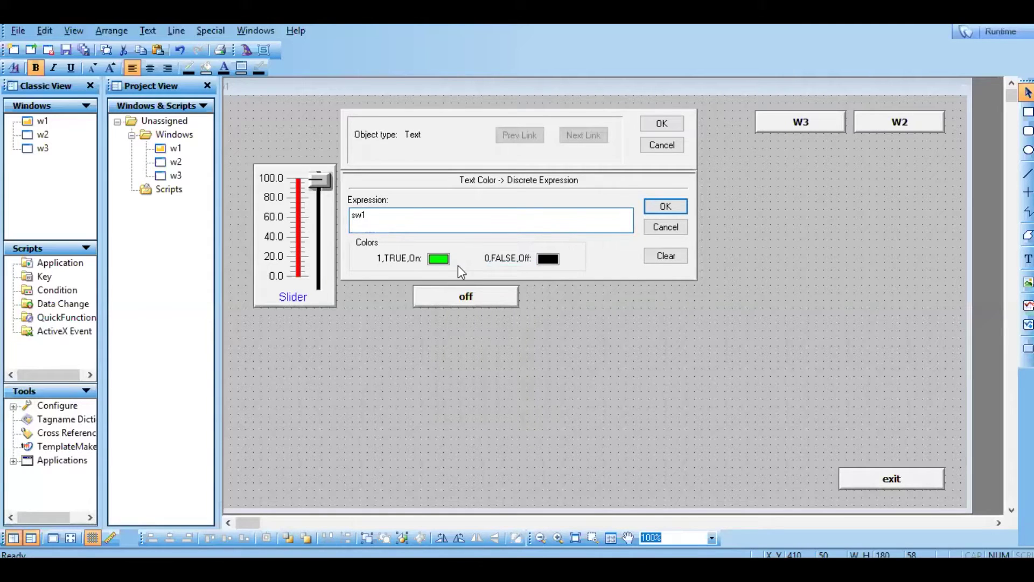
pyautogui.click(555, 261)
pyautogui.click(560, 323)
pyautogui.click(675, 205)
# Step: Run the window and toggle the rotary switch on and off, checking green then red text
pyautogui.click(673, 122)
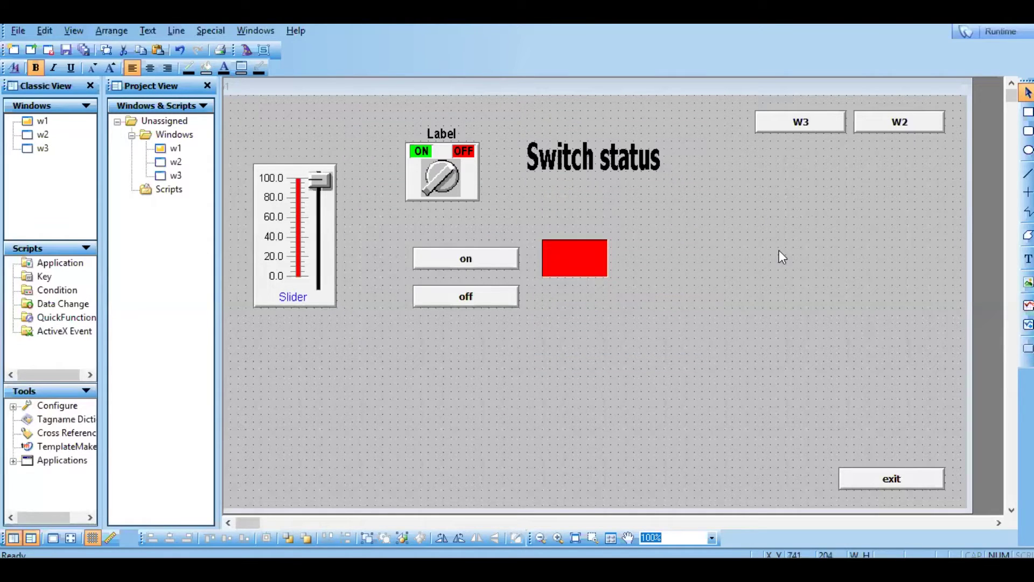
pyautogui.click(778, 250)
pyautogui.click(987, 36)
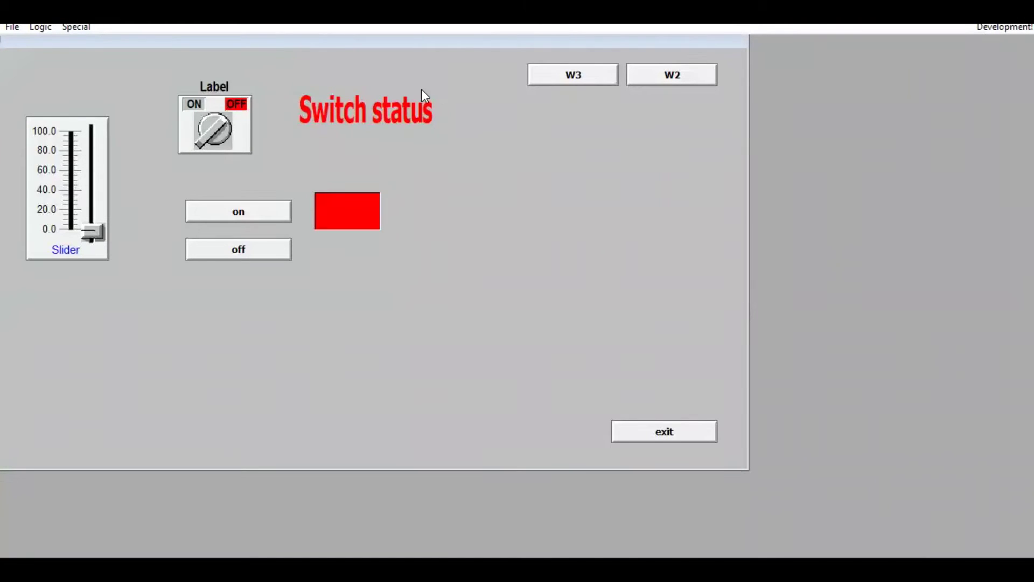
pyautogui.click(210, 133)
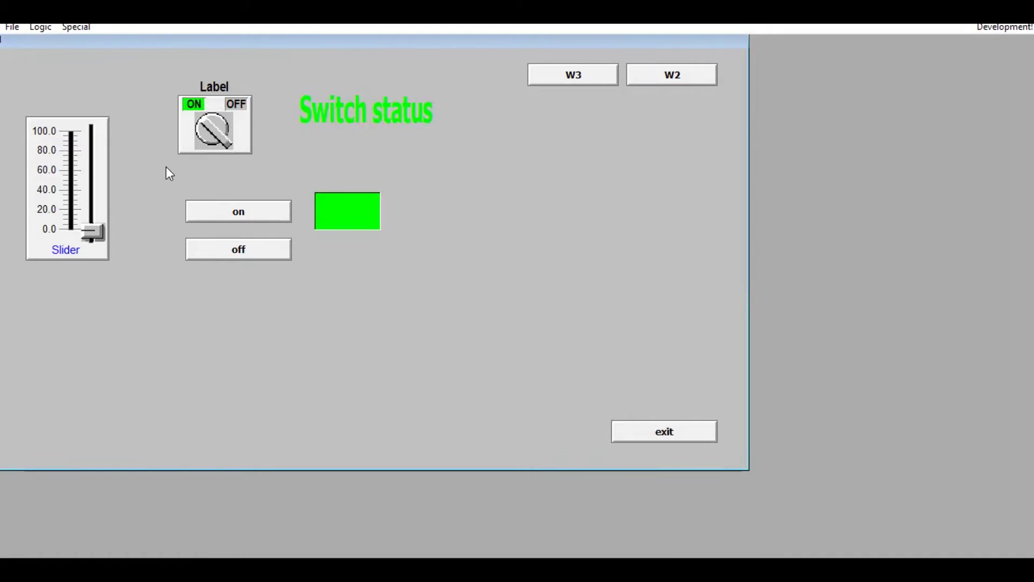
pyautogui.click(213, 137)
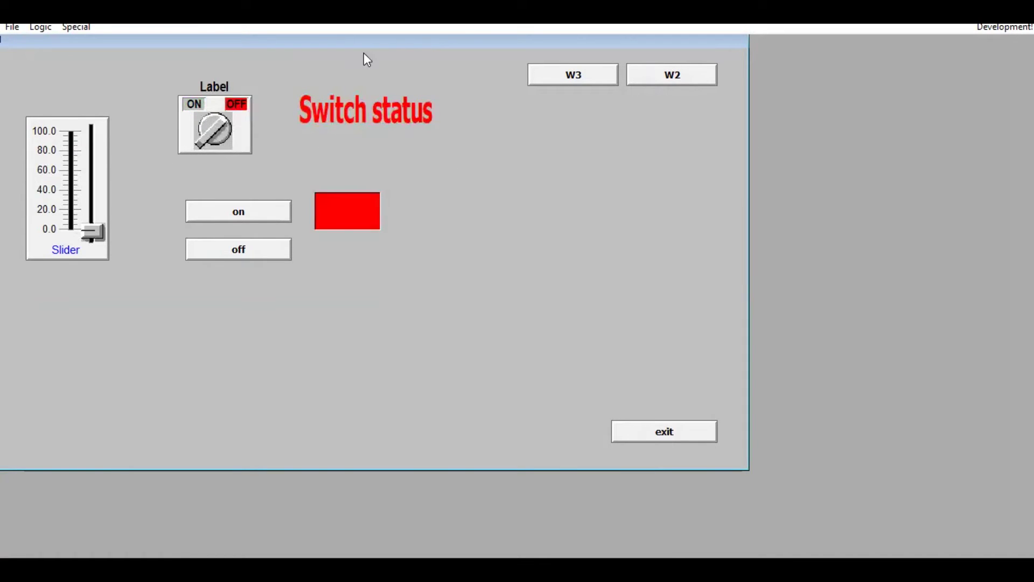
pyautogui.click(1010, 28)
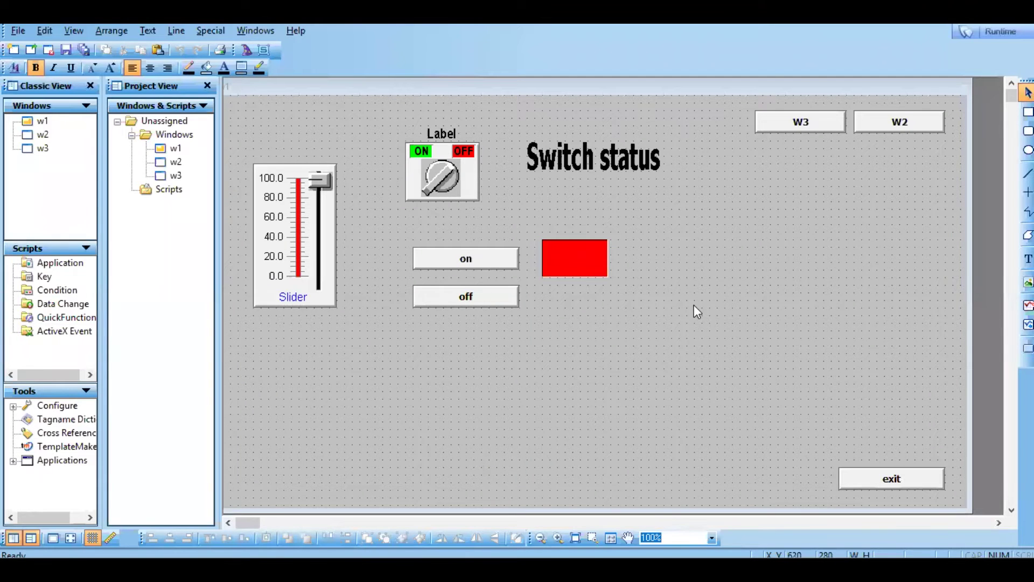
# Step: Replace the Switch status discrete colour link with an analog text colour link on slider
pyautogui.click(607, 337)
pyautogui.doubleClick(603, 169)
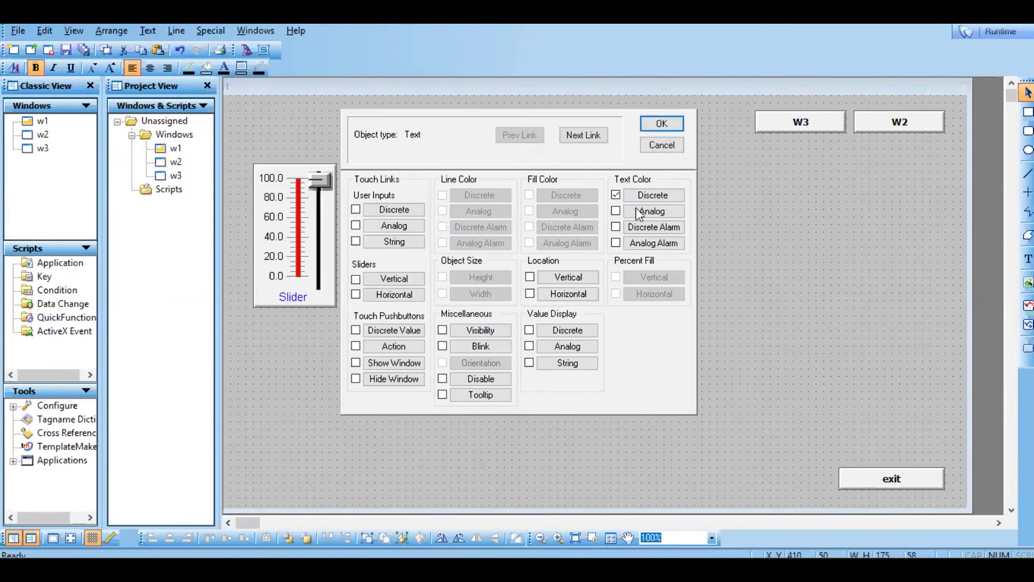
pyautogui.click(615, 195)
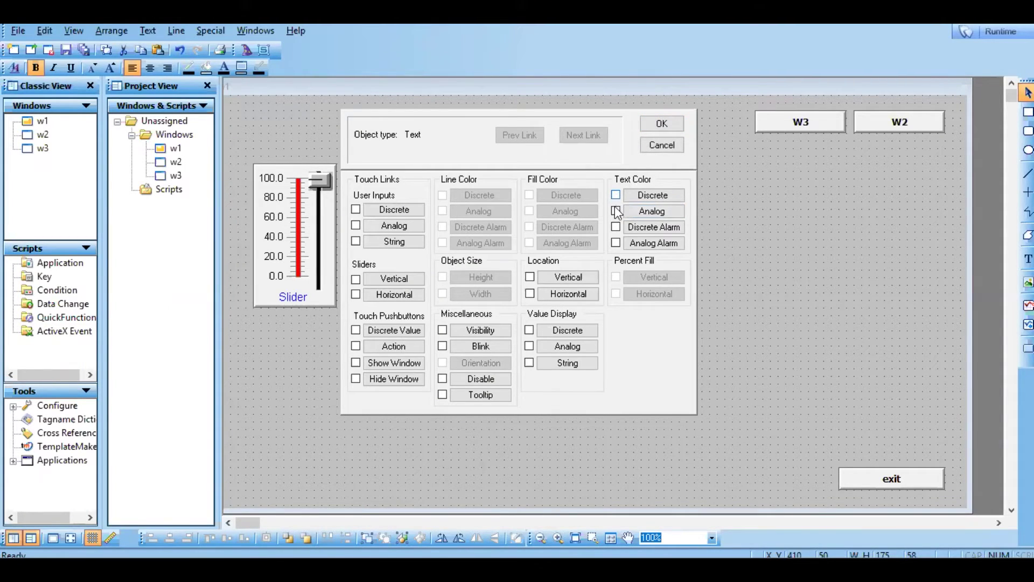
pyautogui.click(616, 211)
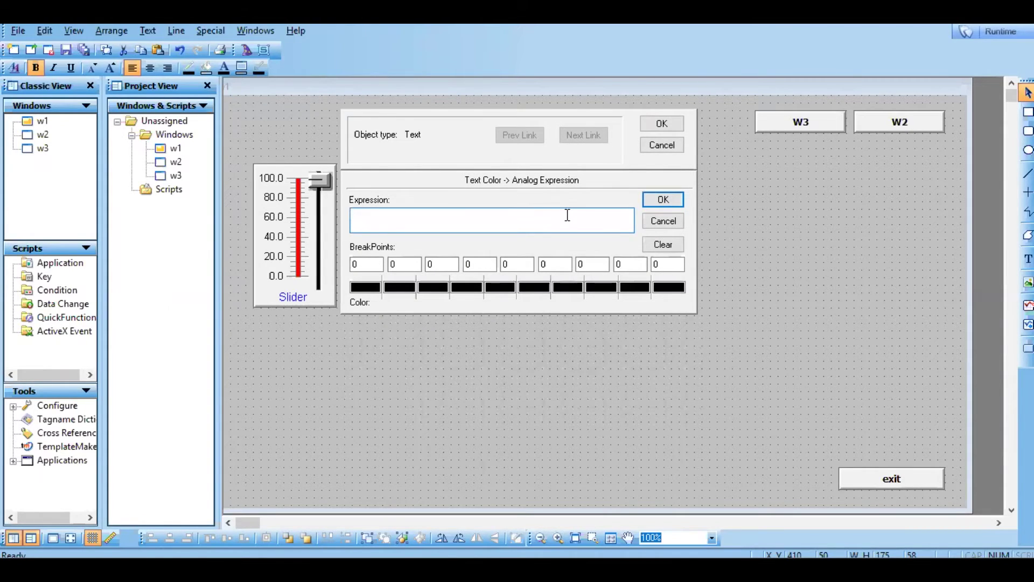
pyautogui.doubleClick(565, 215)
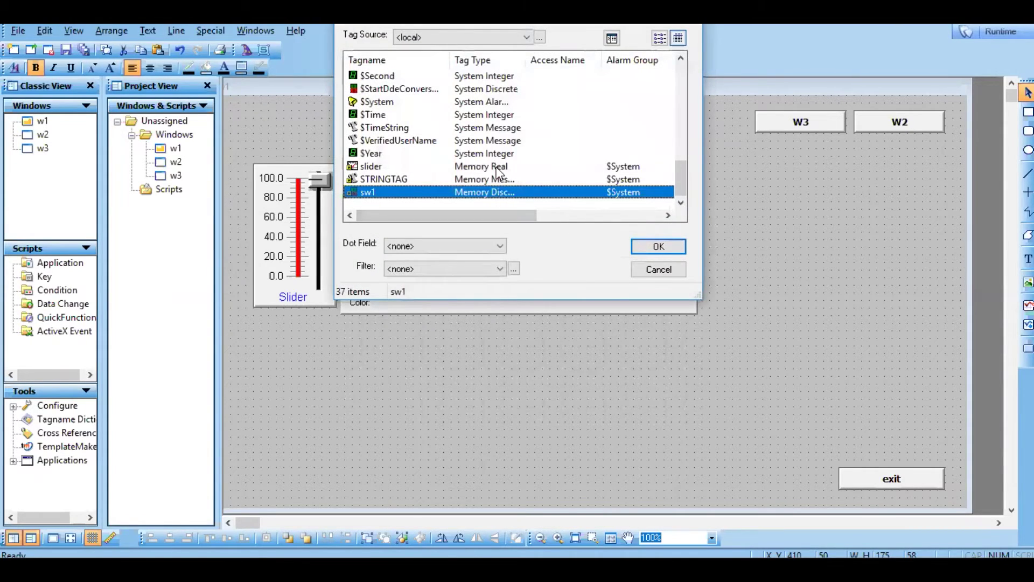
pyautogui.click(498, 171)
pyautogui.click(652, 247)
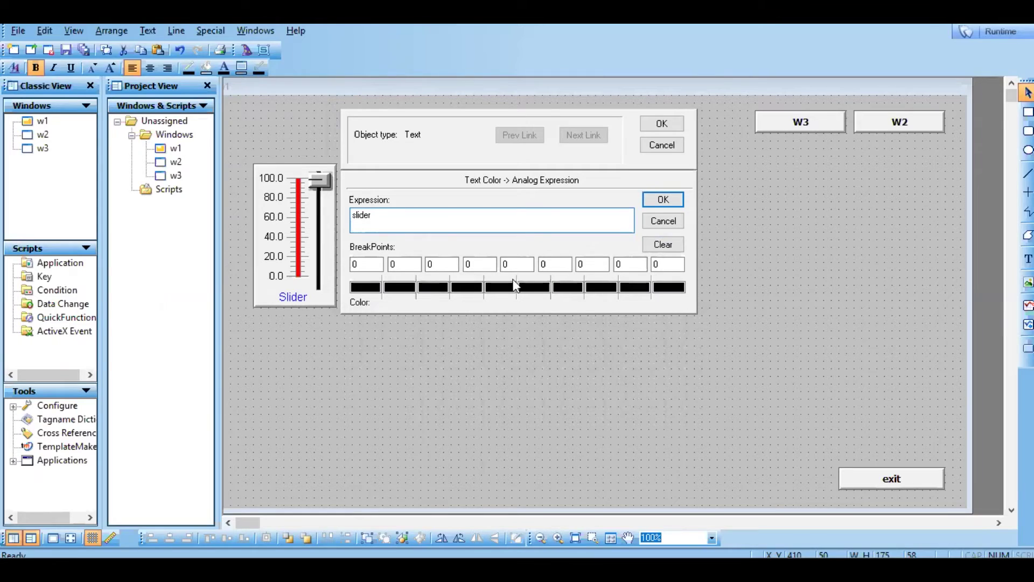
# Step: Set colour slots two to six to teal, blue, dark green, bright green and magenta
pyautogui.doubleClick(411, 264)
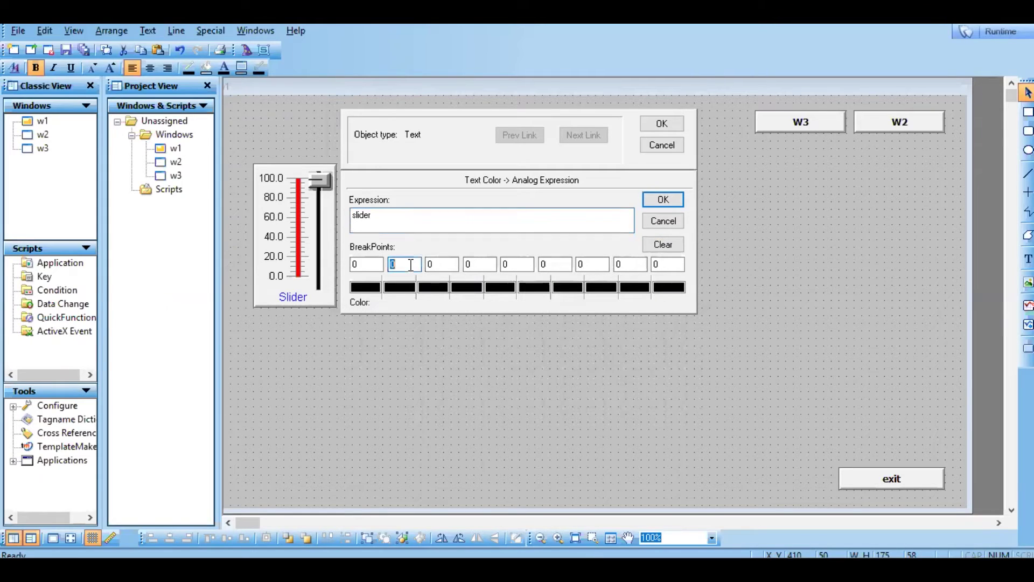
pyautogui.click(415, 295)
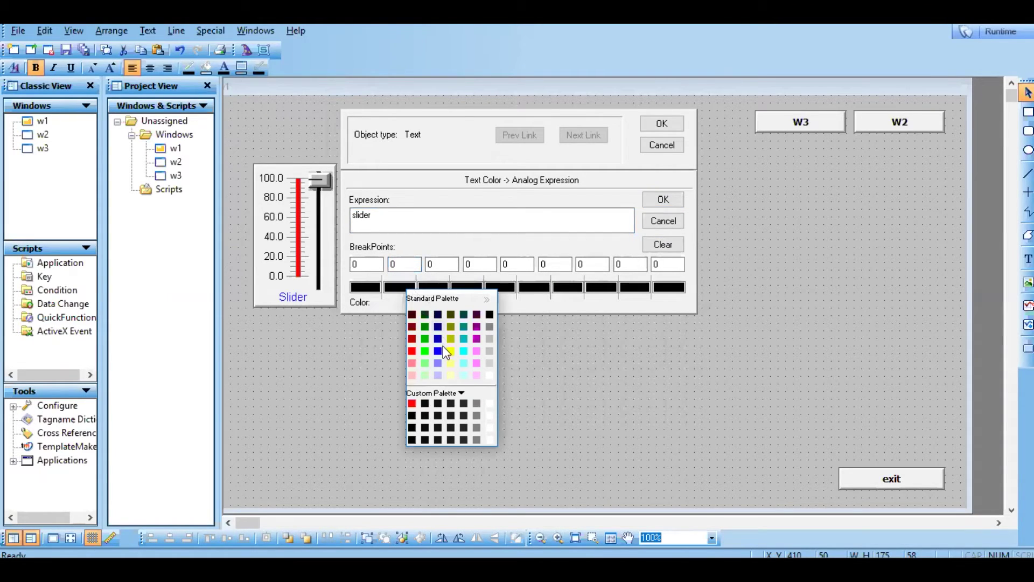
pyautogui.click(463, 340)
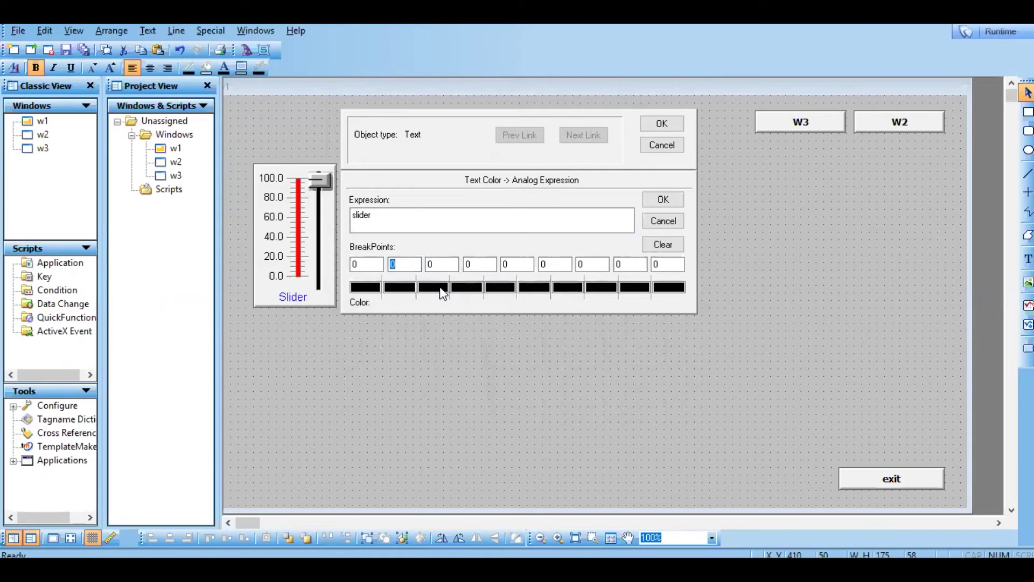
pyautogui.click(444, 289)
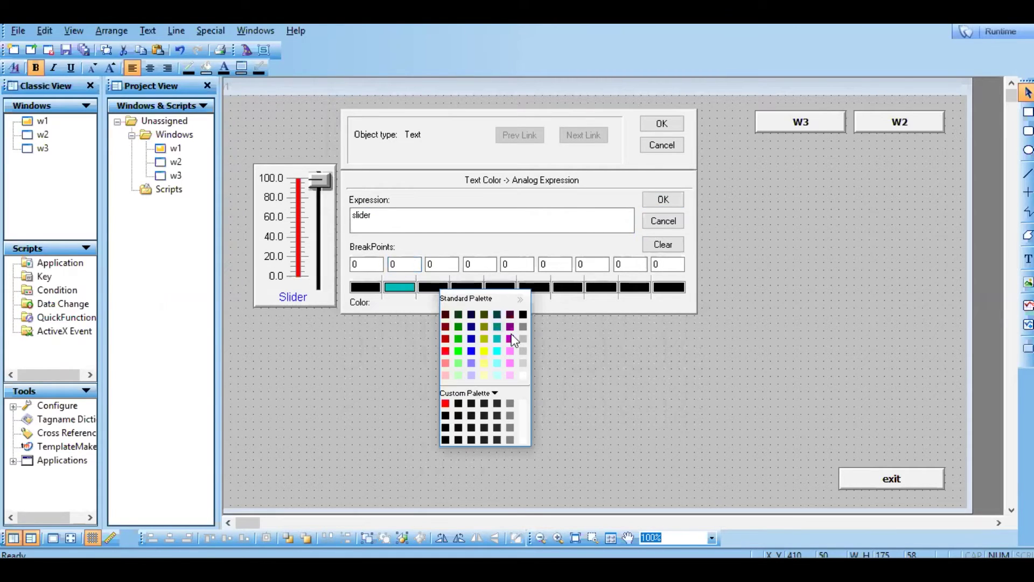
pyautogui.click(471, 351)
pyautogui.click(464, 289)
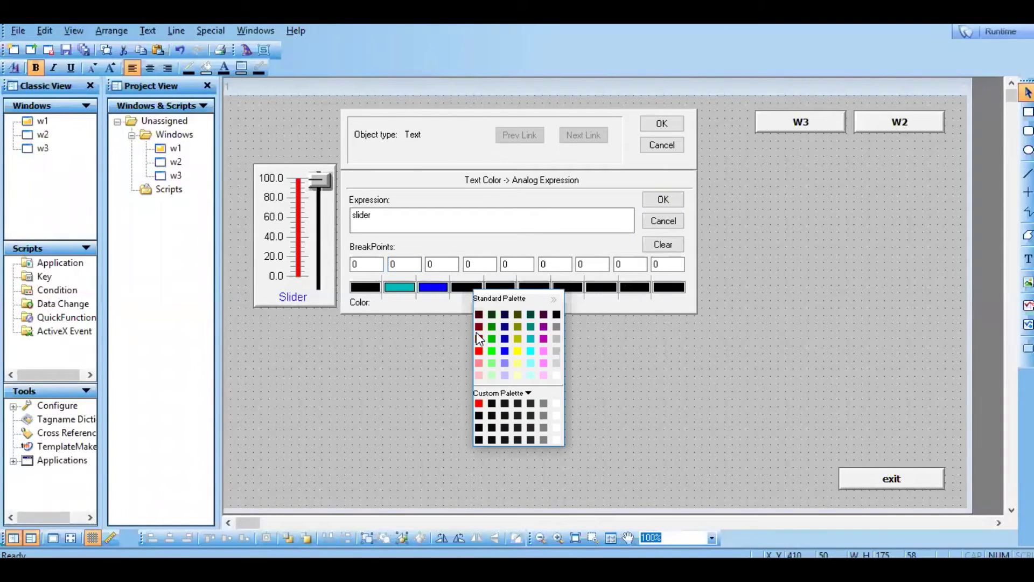
pyautogui.click(491, 325)
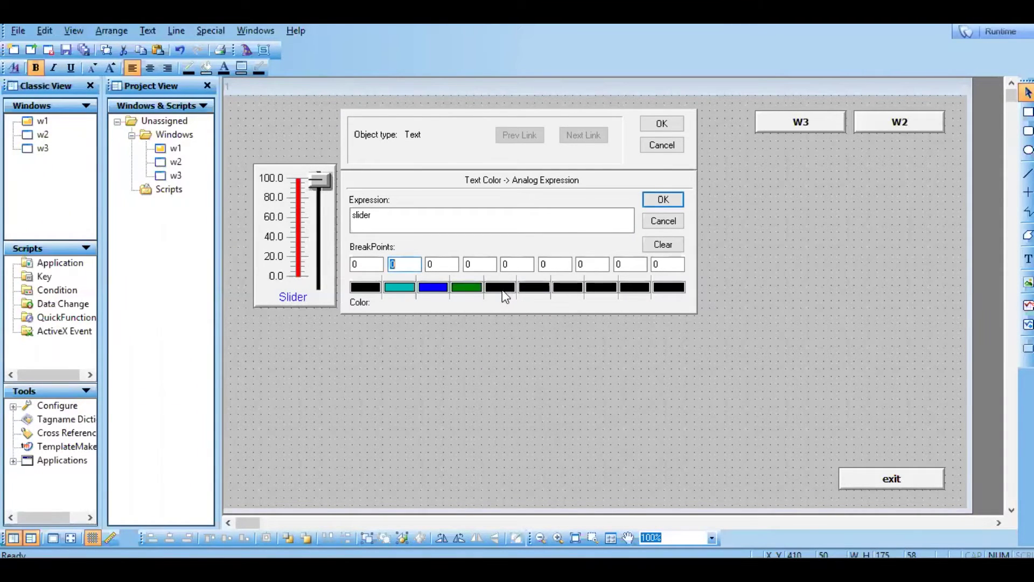
pyautogui.click(499, 287)
pyautogui.click(525, 351)
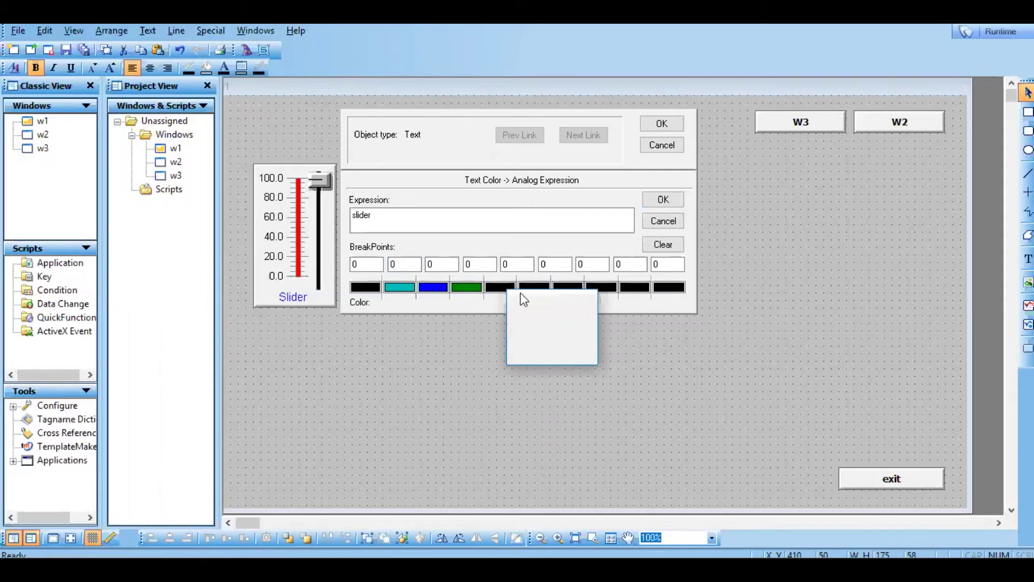
pyautogui.click(535, 287)
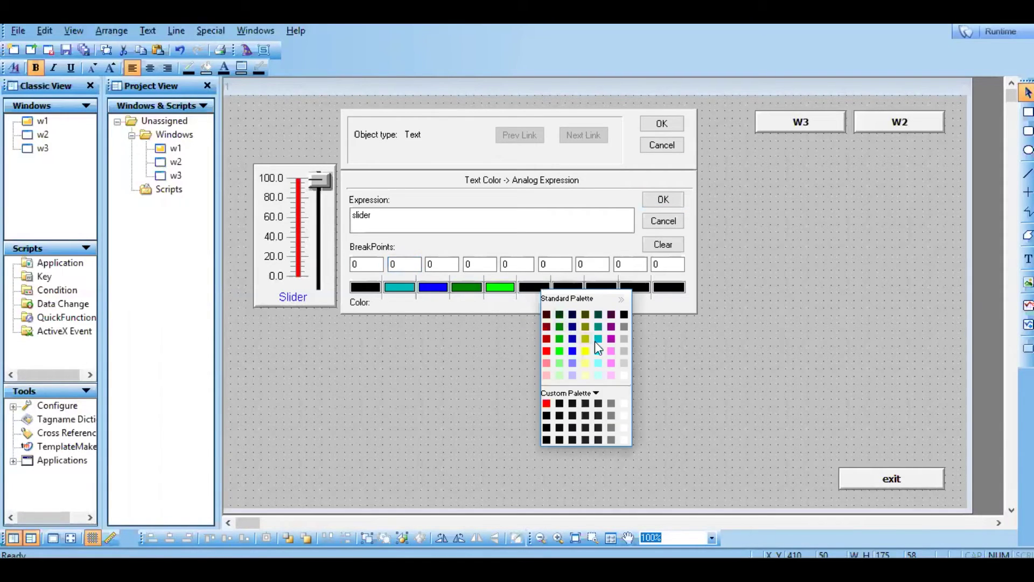
pyautogui.click(610, 339)
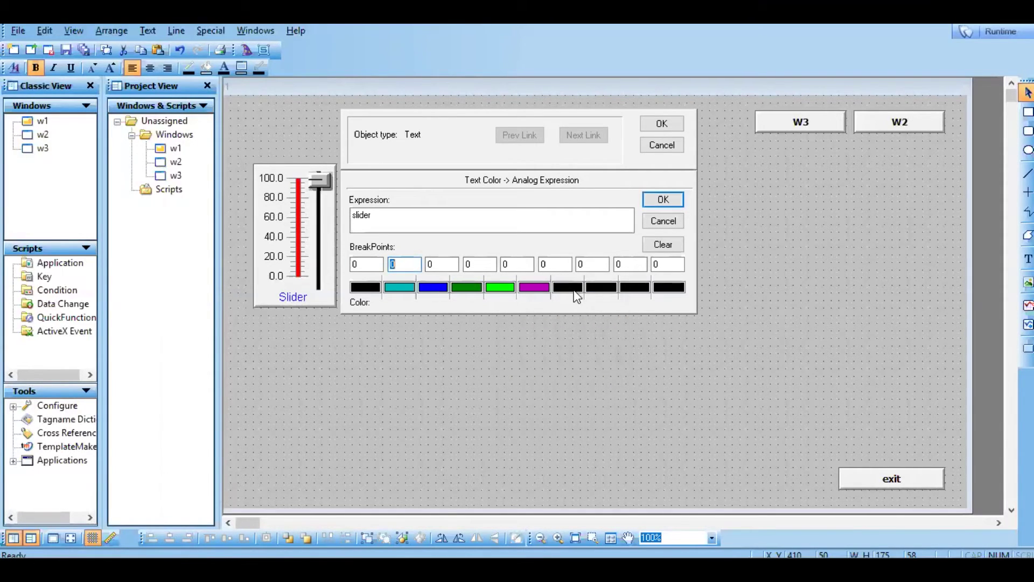
# Step: Set slots seven to ten to red, pink, purple and red, and the first slot to red
pyautogui.click(575, 290)
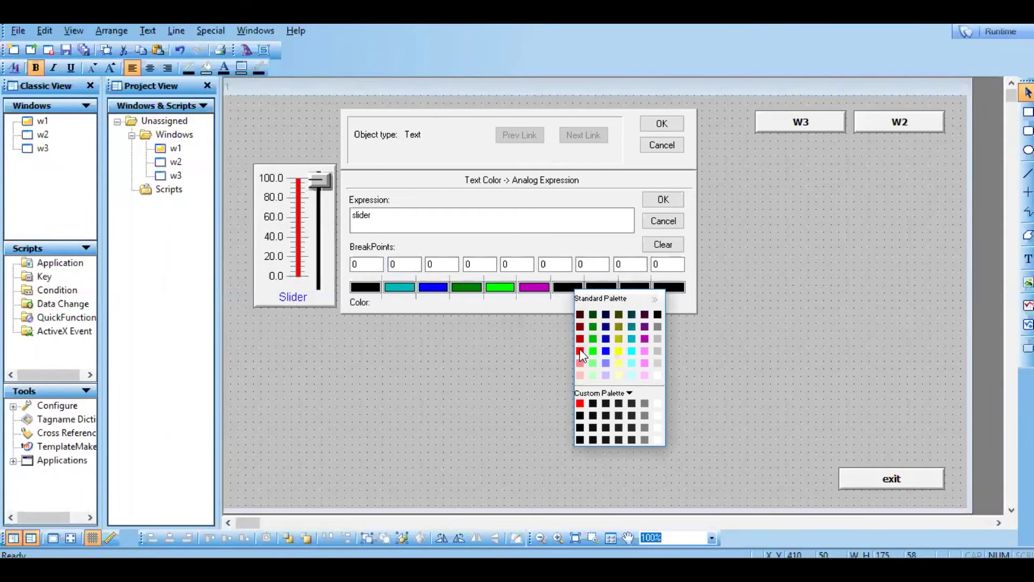
pyautogui.click(580, 350)
pyautogui.click(596, 291)
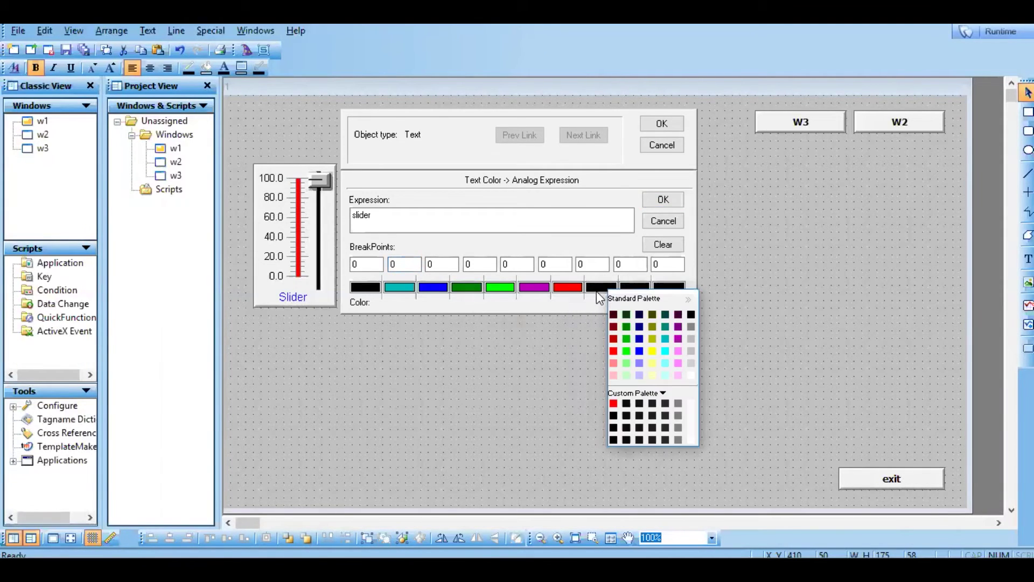
pyautogui.click(613, 364)
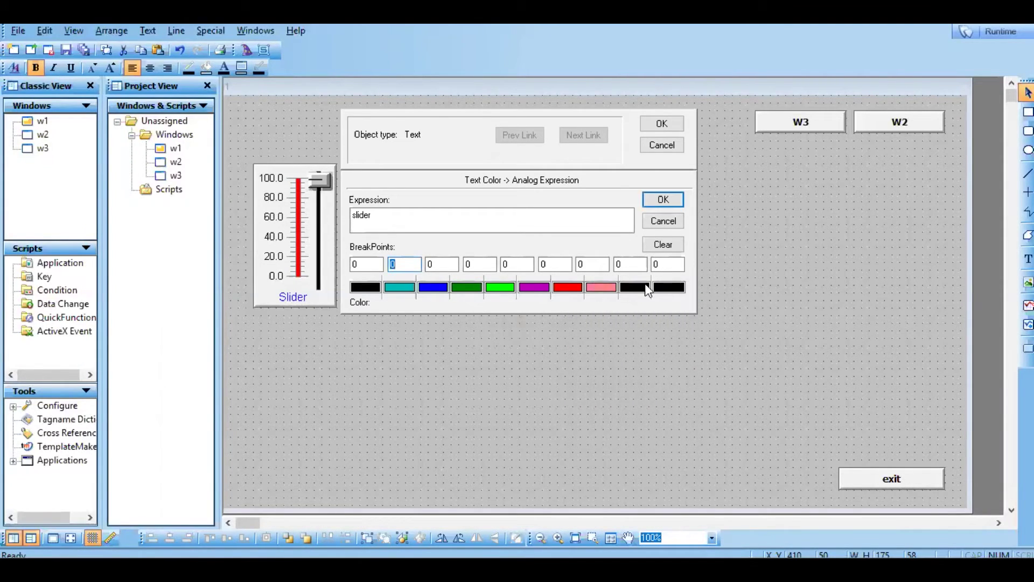
pyautogui.click(646, 291)
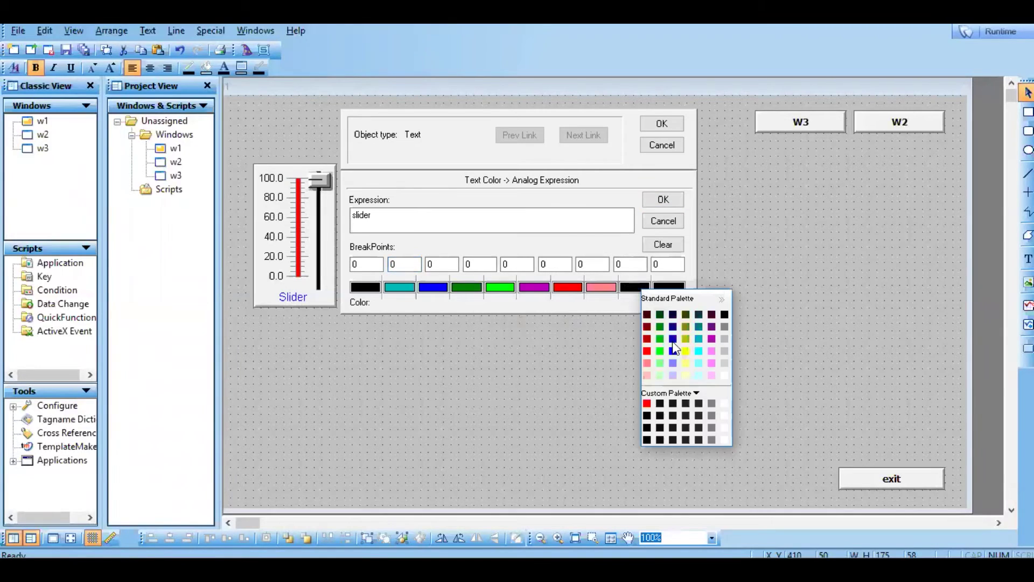
pyautogui.click(710, 326)
pyautogui.click(674, 291)
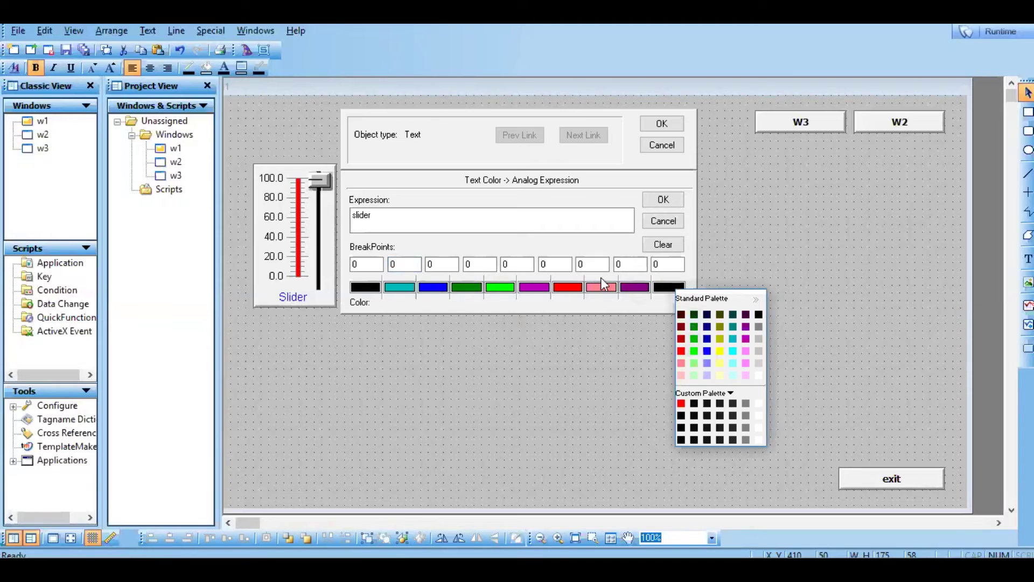
pyautogui.click(680, 350)
pyautogui.doubleClick(391, 264)
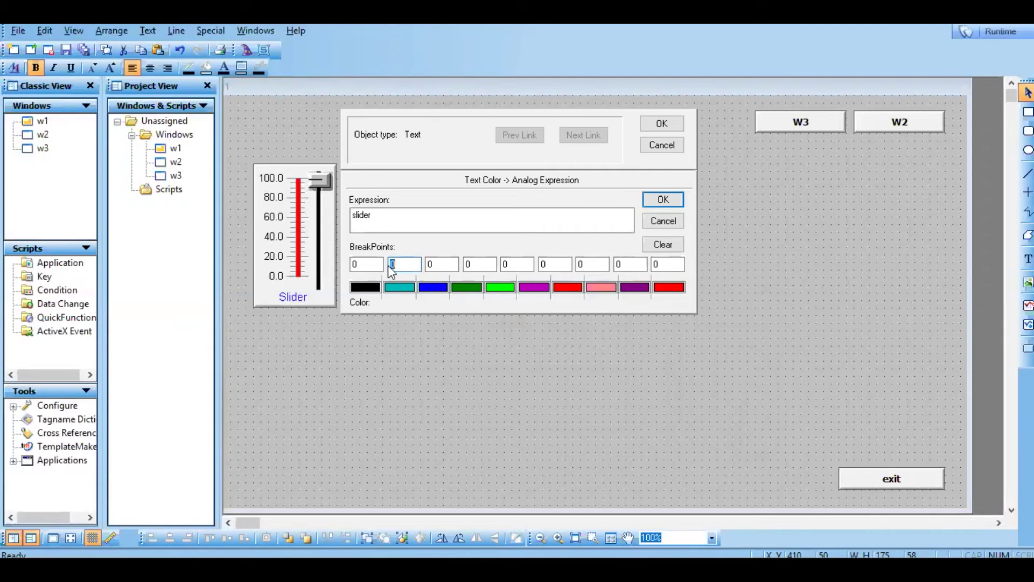
pyautogui.click(367, 289)
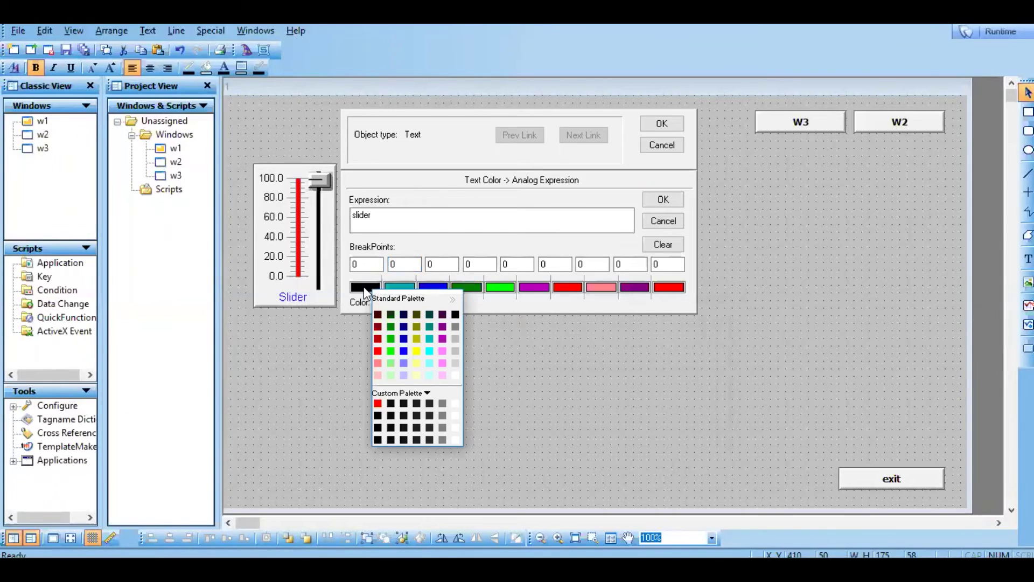
pyautogui.click(378, 350)
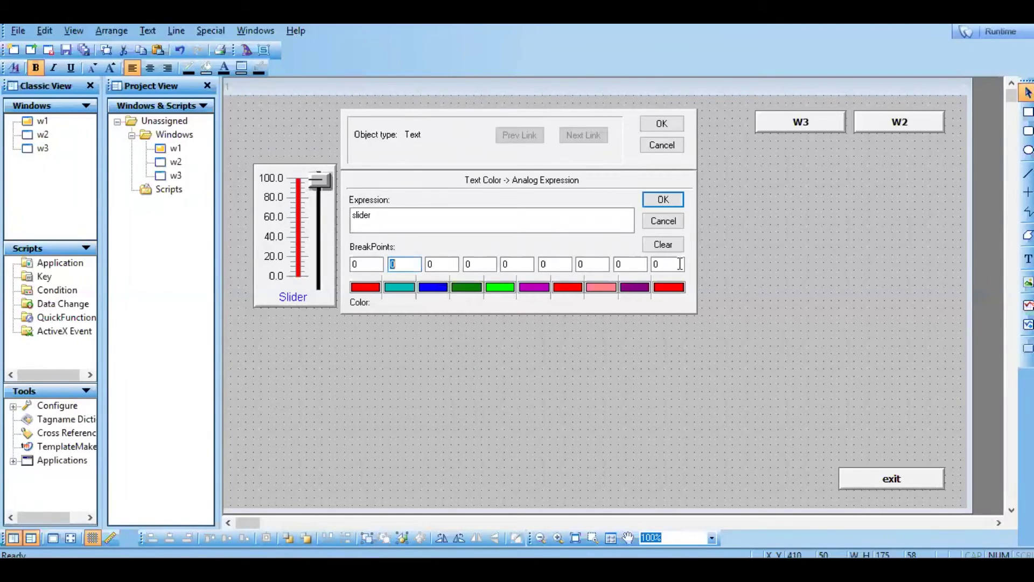
# Step: Enter breakpoints 10, 20, 30, 40 and 50 in the analog colour link
pyautogui.write('1')
pyautogui.write('0')
pyautogui.doubleClick(445, 264)
pyautogui.write('20')
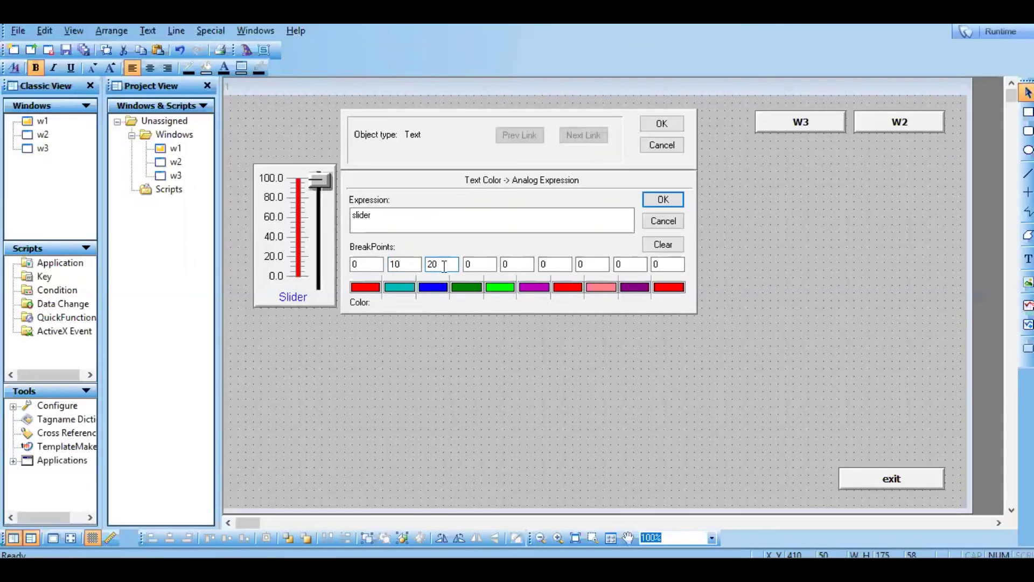
pyautogui.doubleClick(468, 264)
pyautogui.click(467, 264)
pyautogui.write('3')
pyautogui.click(511, 265)
pyautogui.write('4')
pyautogui.click(543, 265)
pyautogui.write('5')
# Step: Enter breakpoints 80, 90 and 100, confirm both dialogs and start runtime
pyautogui.click(581, 266)
pyautogui.write('8')
pyautogui.click(617, 266)
pyautogui.write('9')
pyautogui.click(654, 266)
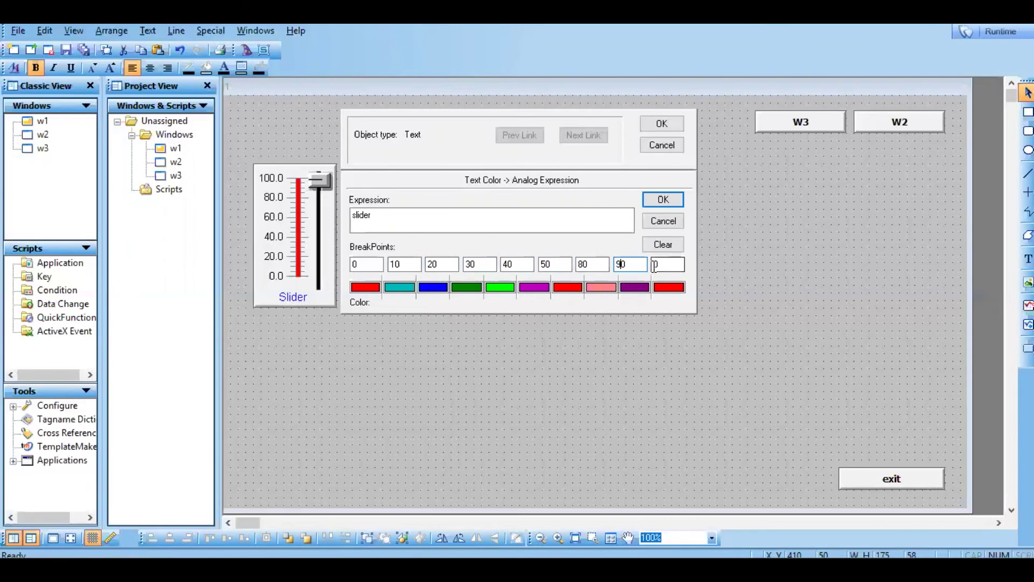
pyautogui.write('10')
pyautogui.click(670, 204)
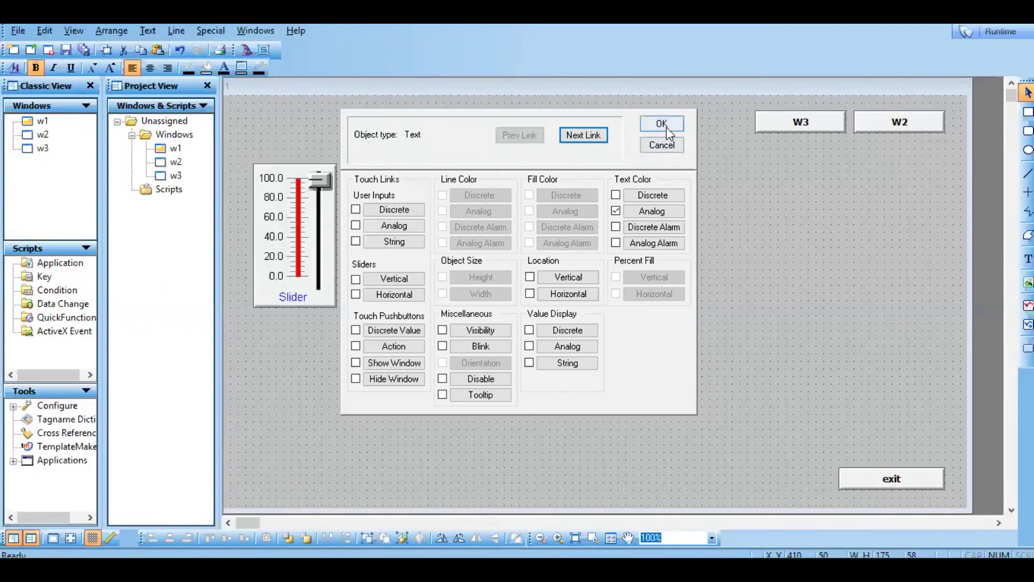
pyautogui.click(666, 127)
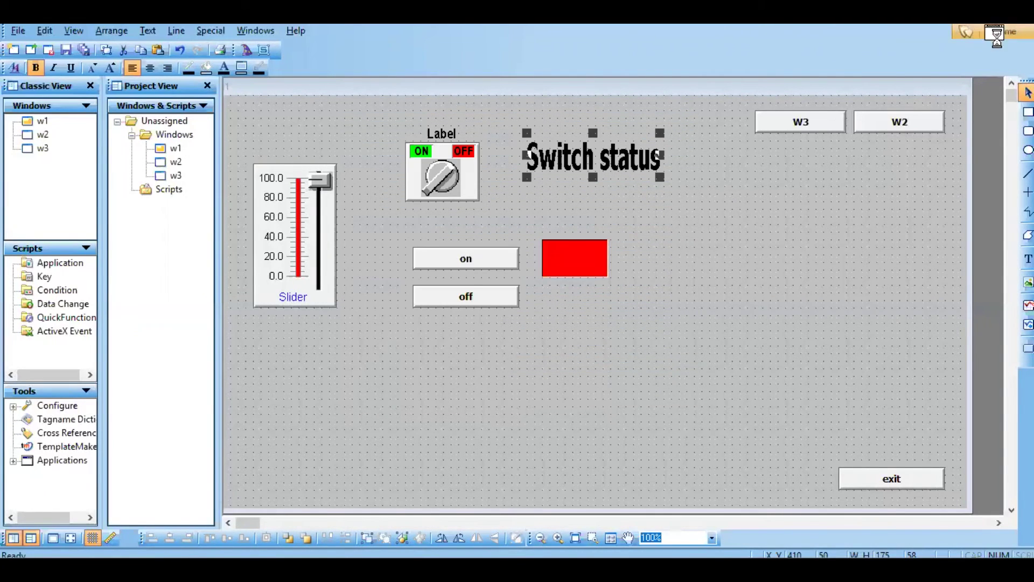
pyautogui.click(997, 31)
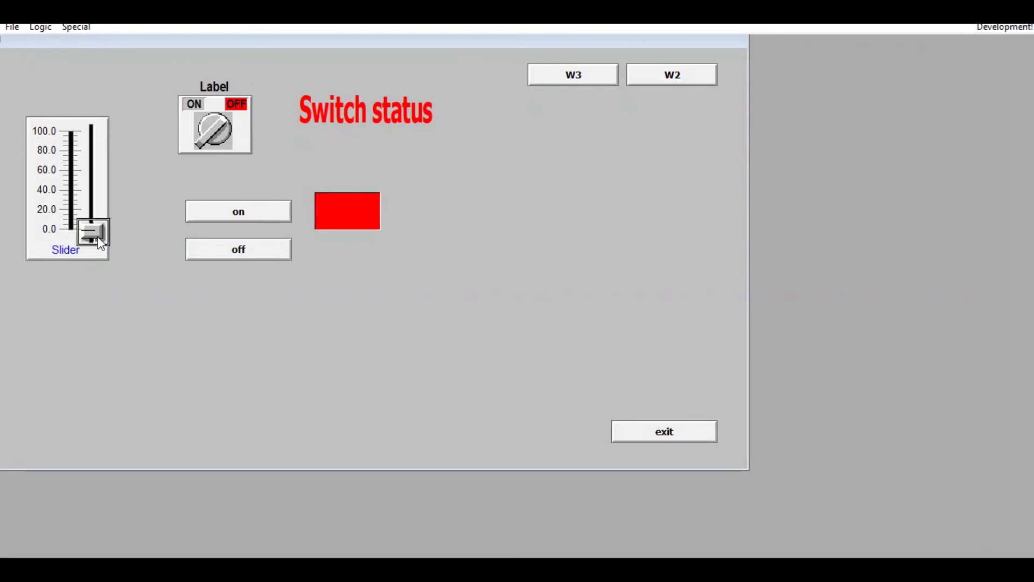
# Step: Drag the slider up to 100 and back to 0 watching Switch status recolour, then return to WindowMaker
pyautogui.moveTo(98, 237); pyautogui.dragTo(92, 168)
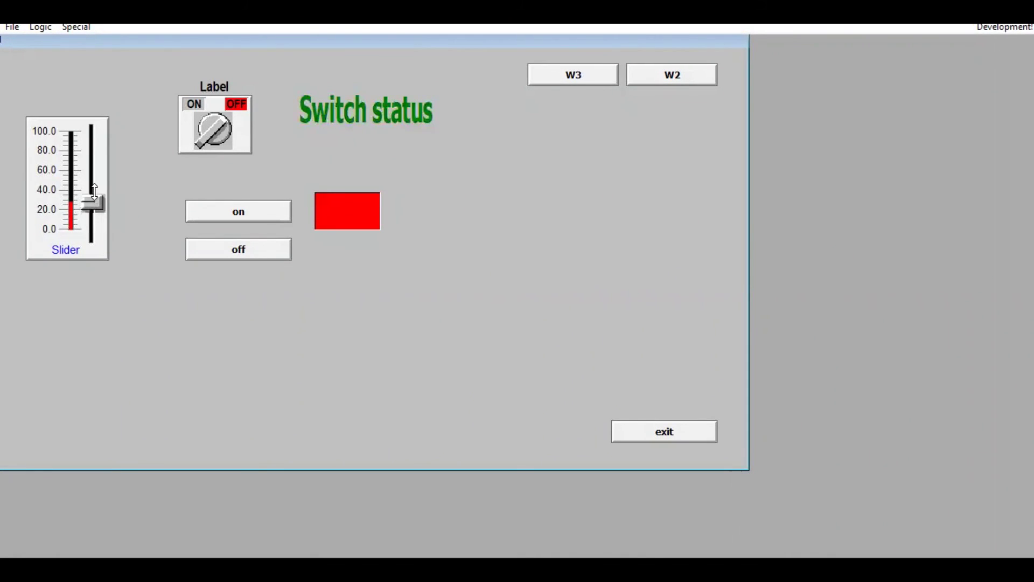
pyautogui.moveTo(91, 167); pyautogui.dragTo(93, 125)
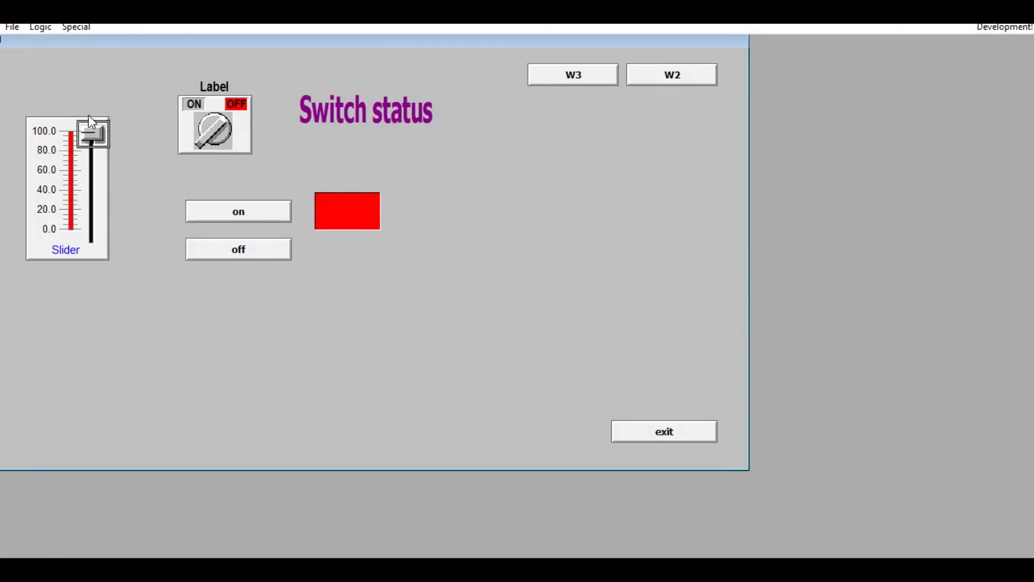
pyautogui.moveTo(95, 139); pyautogui.dragTo(105, 275)
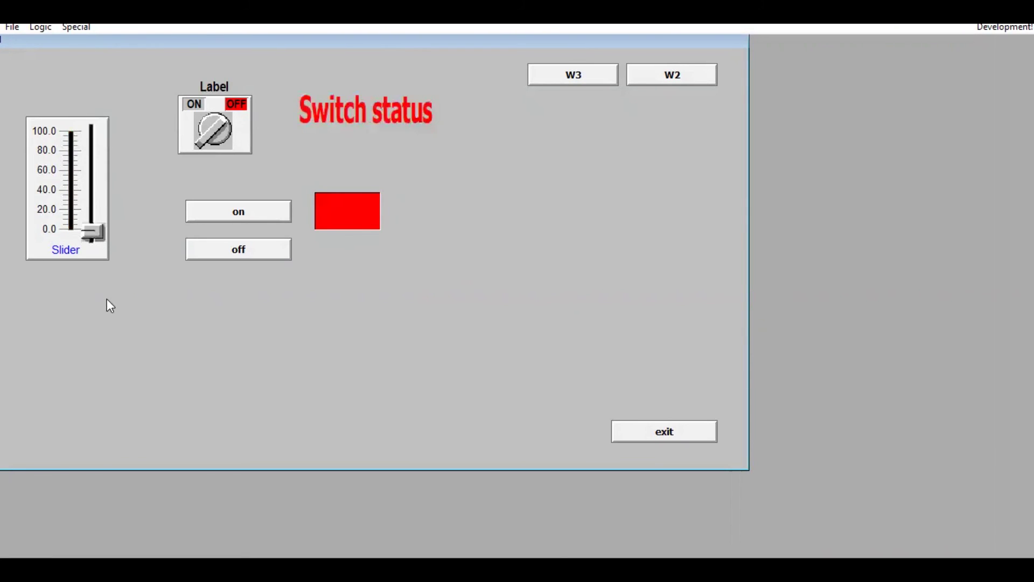
pyautogui.click(1009, 31)
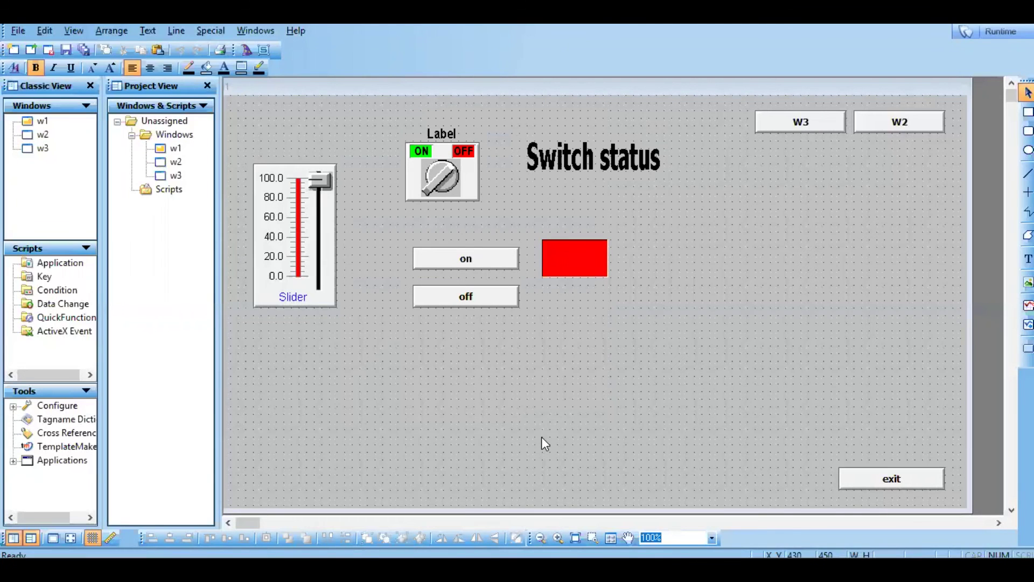